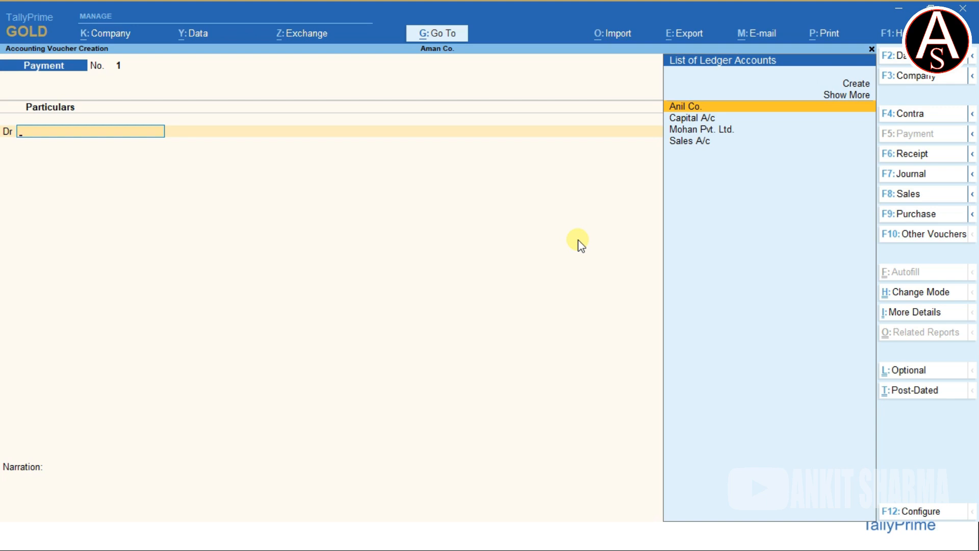
Start a contra voucher crediting Bank of India with 5,000 and accept the default cheque bank allocation
key(F4)
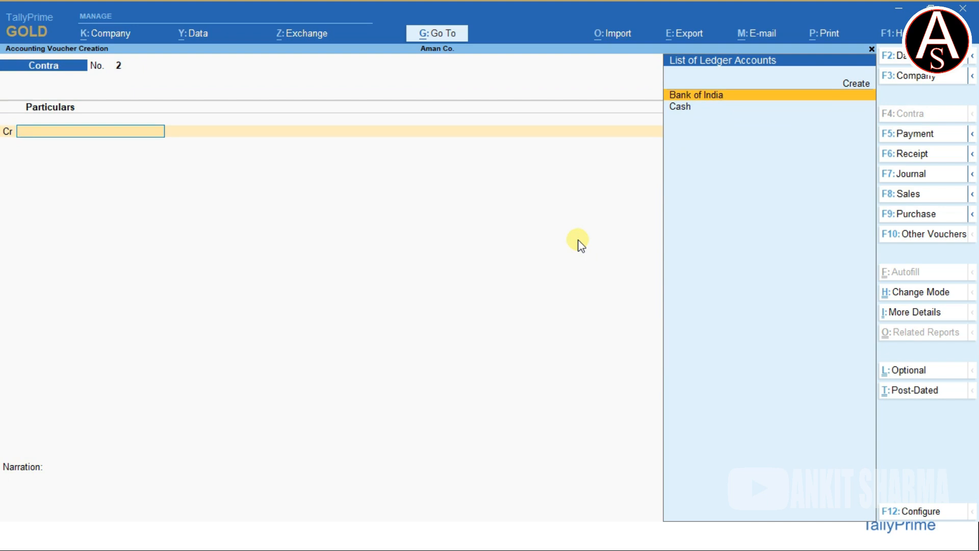
key(Return)
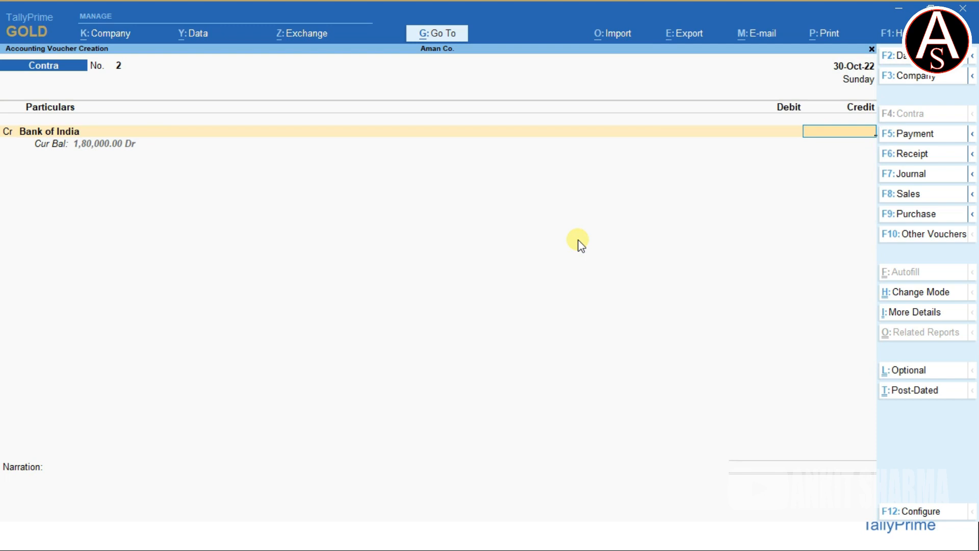
text(5000)
key(Return)
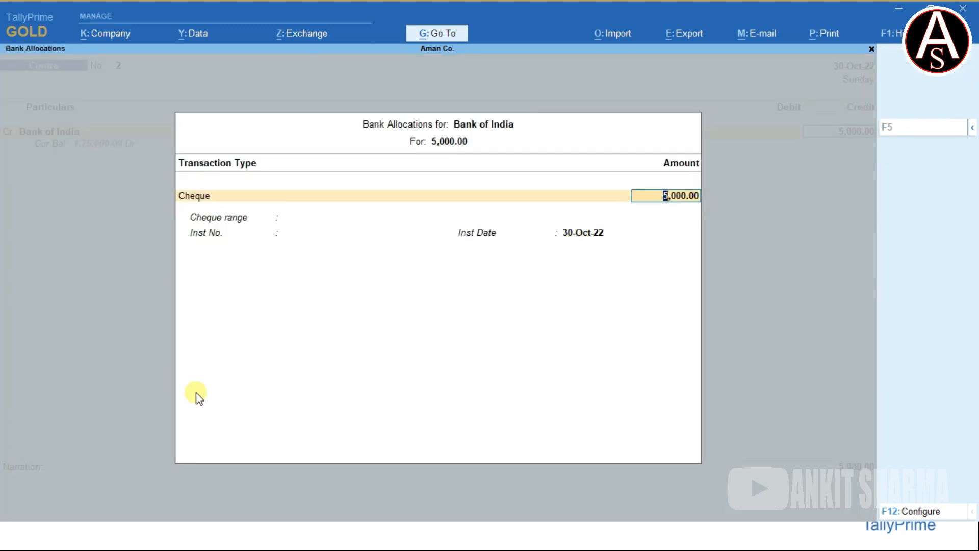
key(Return)
key(Return)
key(Return)
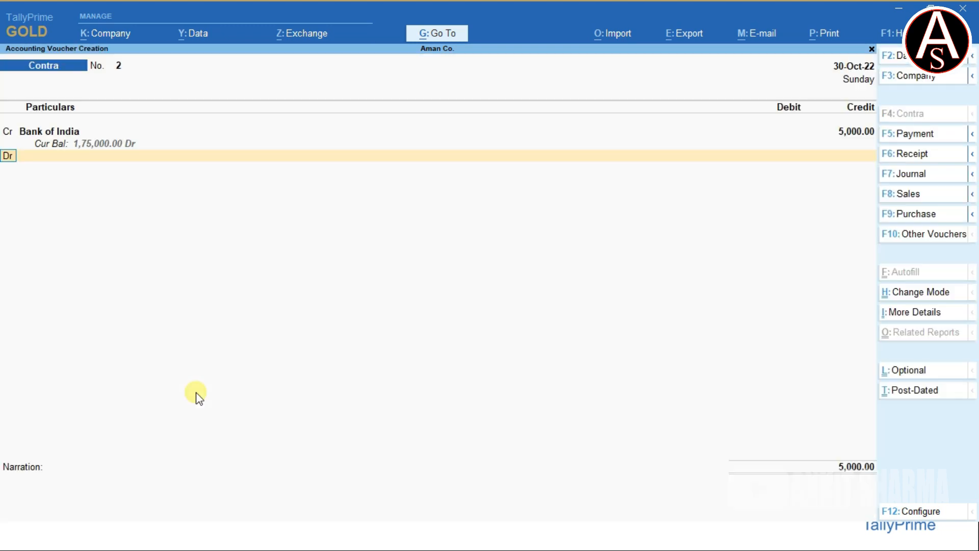
Debit the Cash ledger with 5,000 as the second line of the contra voucher
key(Return)
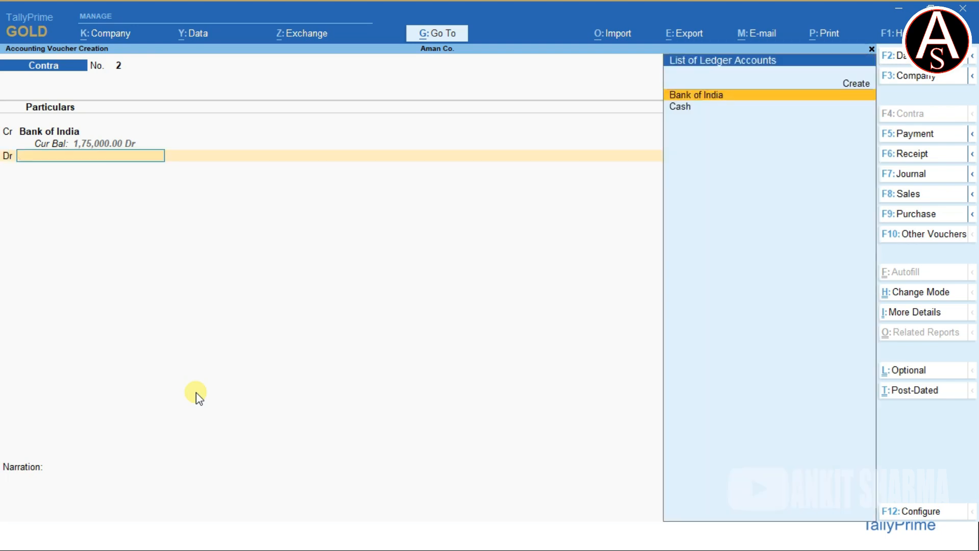
key(Down)
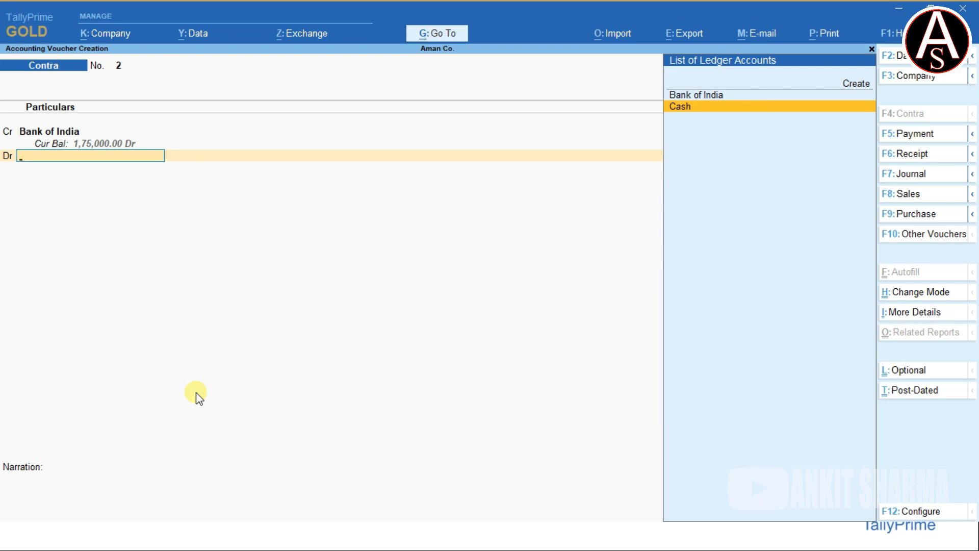
key(Return)
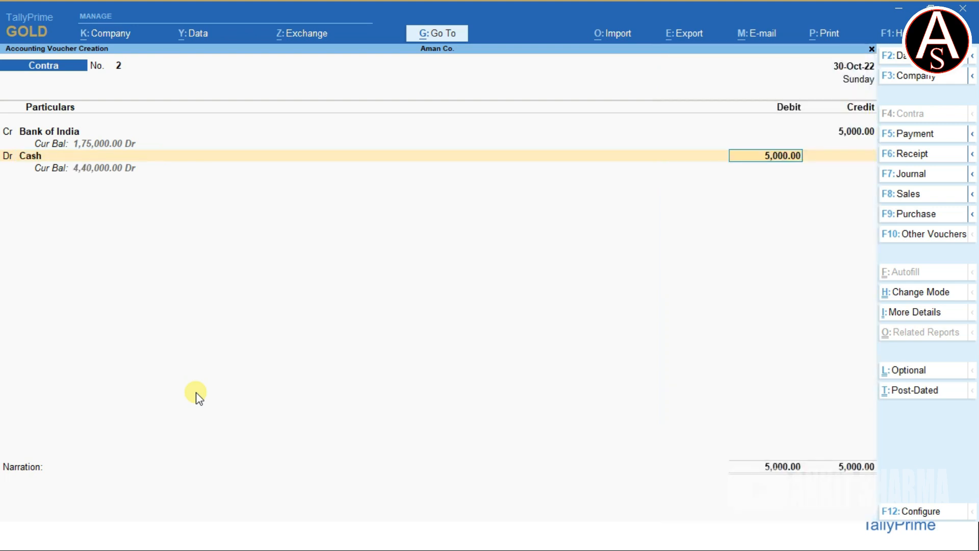
key(Return)
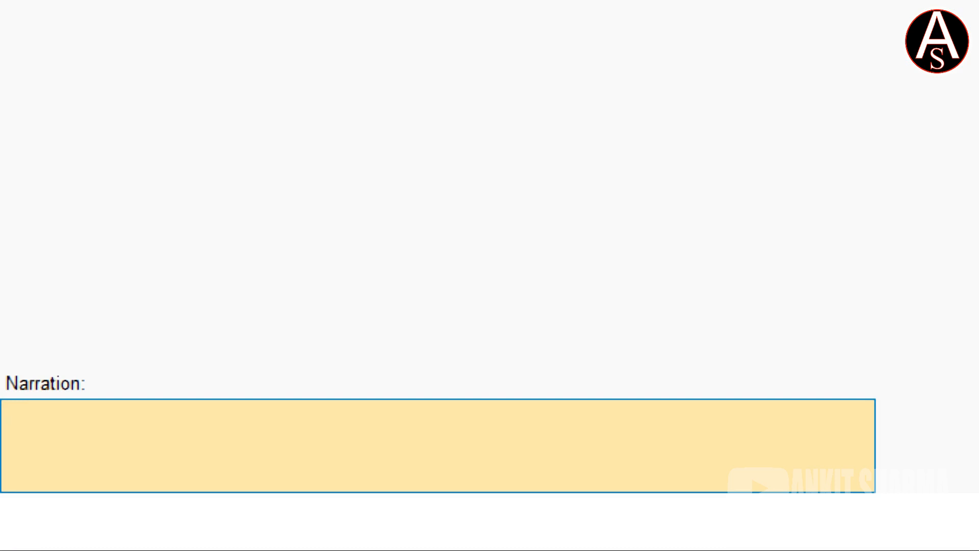
Enter the narration "being amount withdrawn from bank" and save the contra voucher
text(om ba)
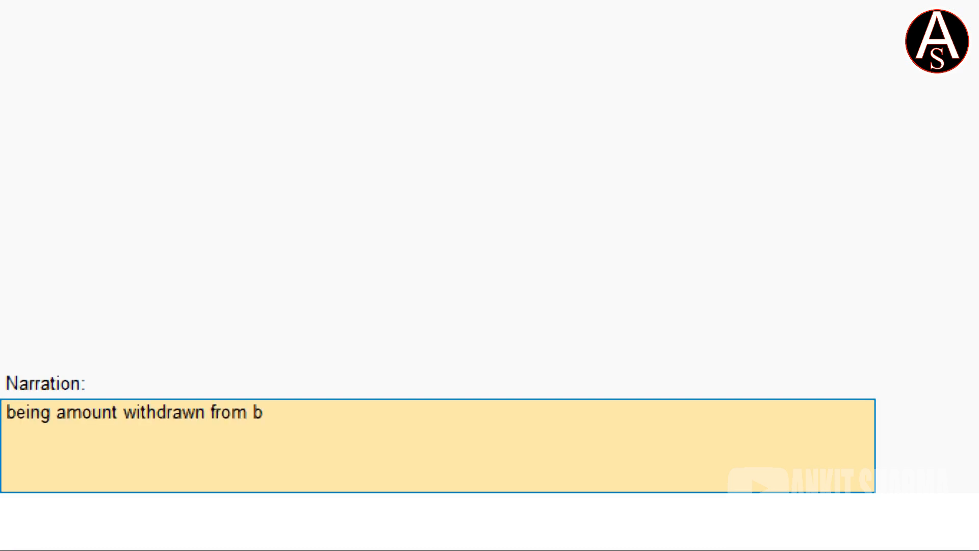
text(nk)
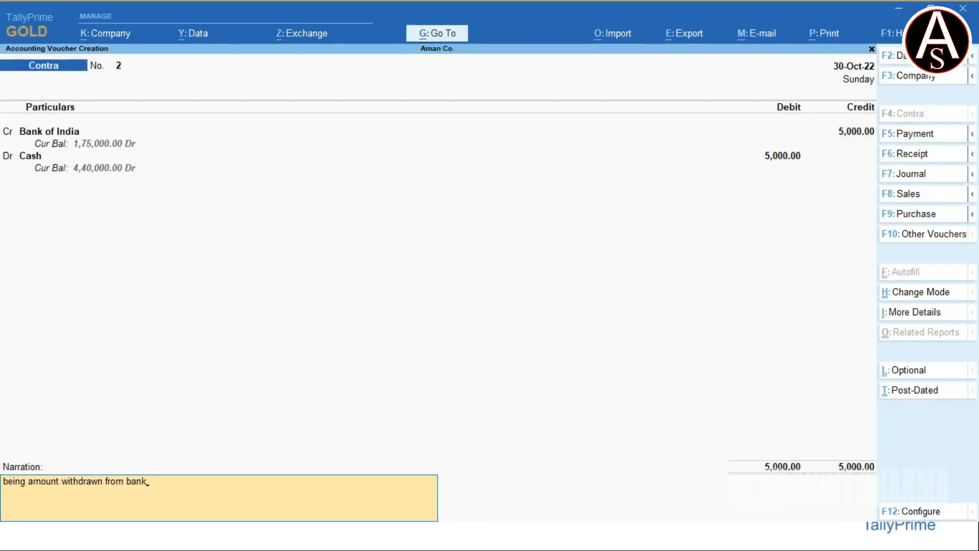
key(Return)
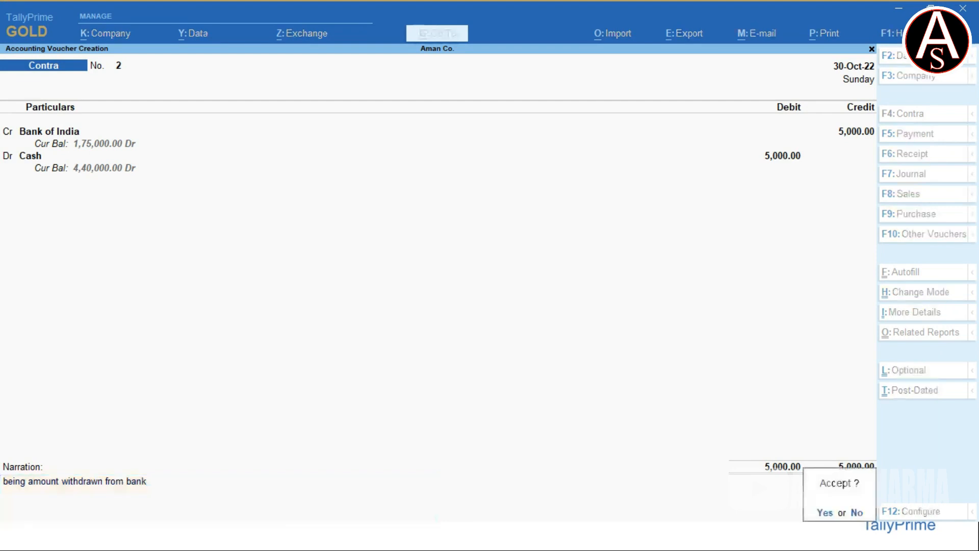
key(y)
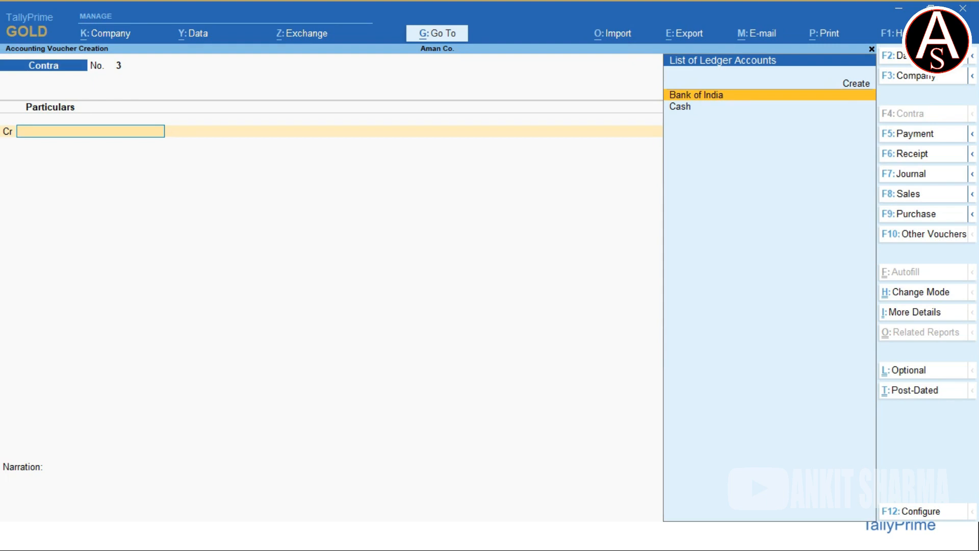
Credit the Cash ledger with 40,000 in the new contra voucher and go to the debit ledger entry
key(Down)
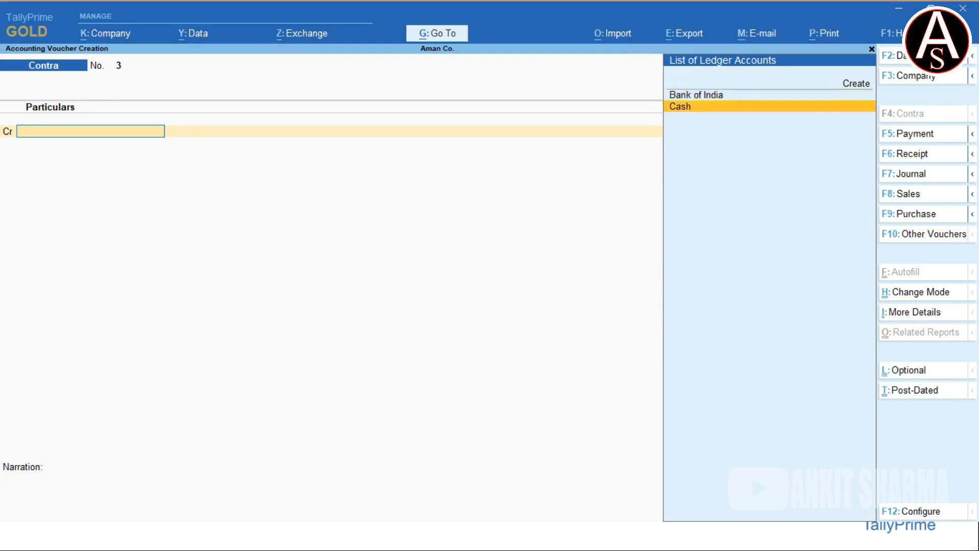
key(Return)
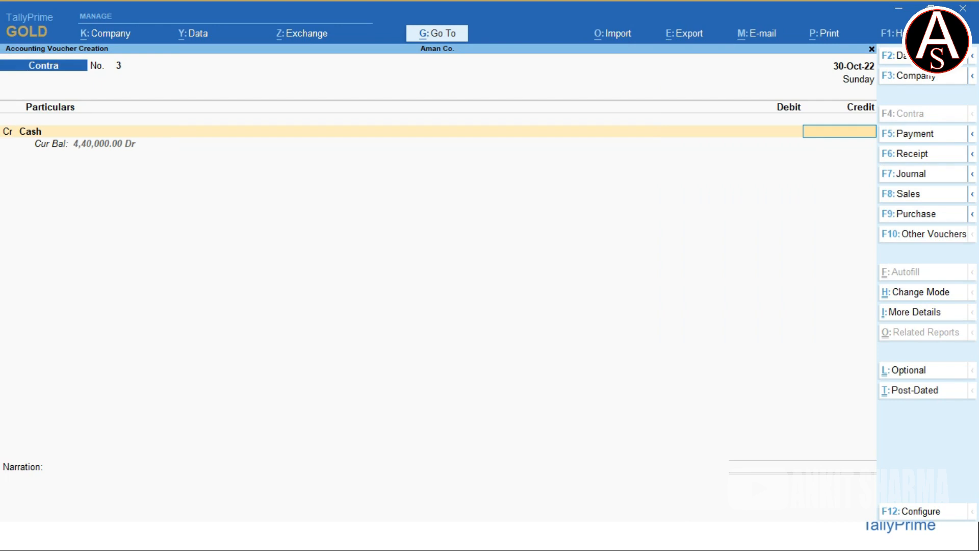
text(40000)
key(Return)
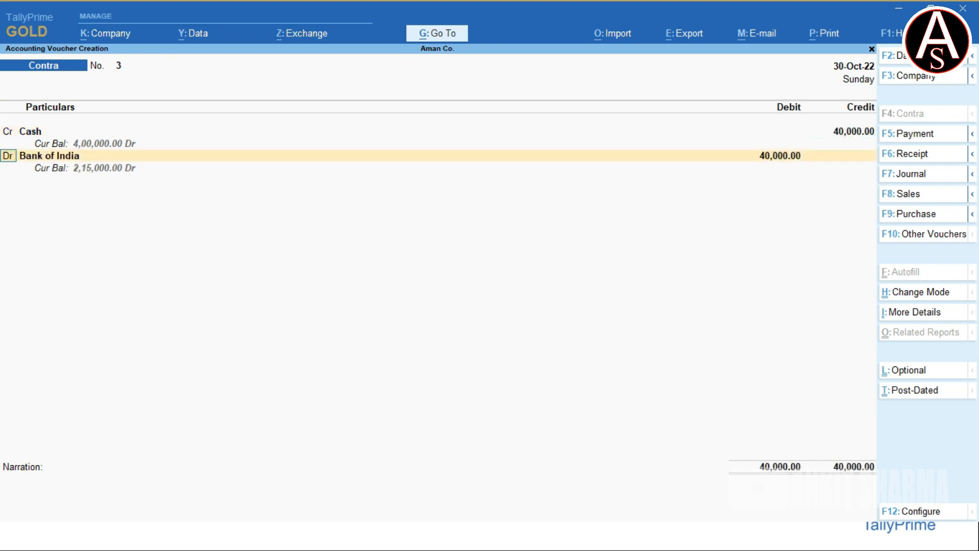
key(Return)
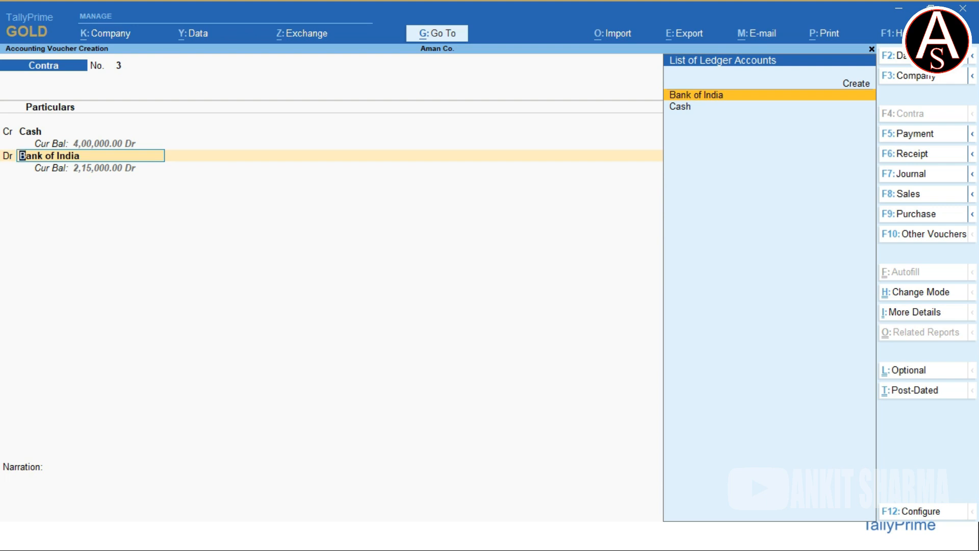
key(Up)
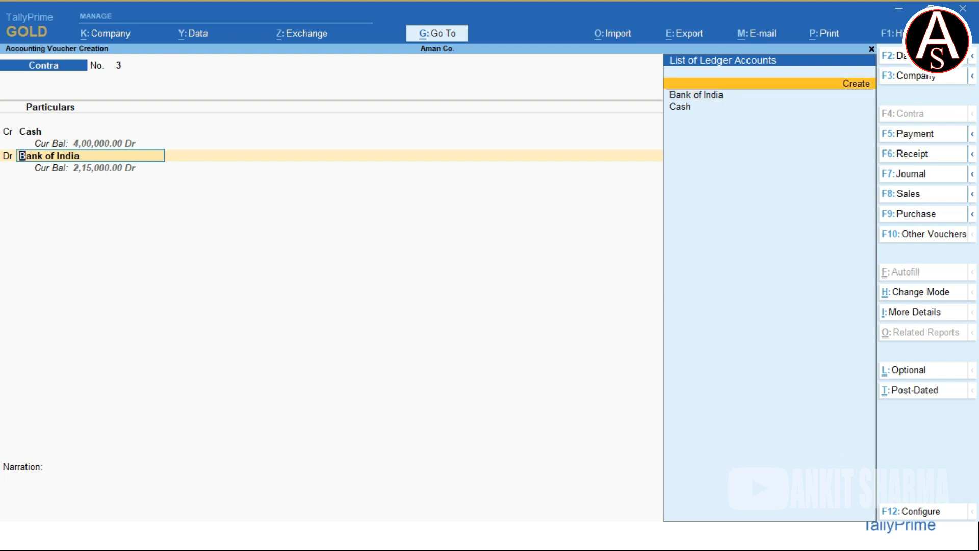
key(Return)
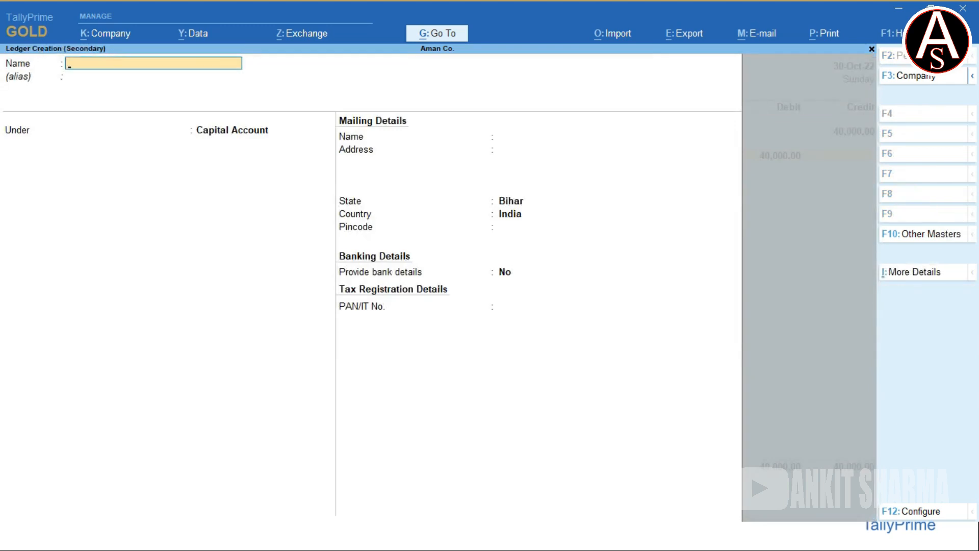
key(Escape)
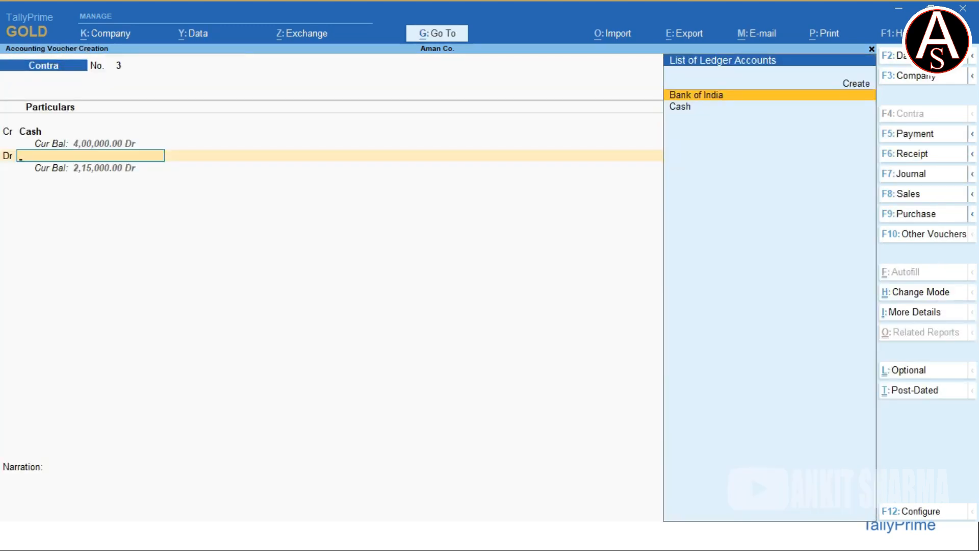
Start a new ledger for the debit line and name it BOB Bank
key(alt)
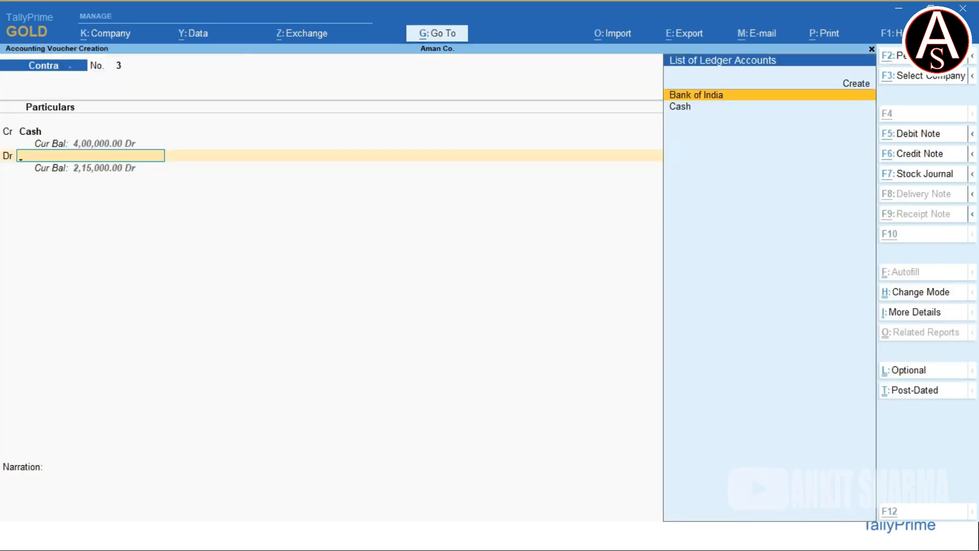
key(alt+c)
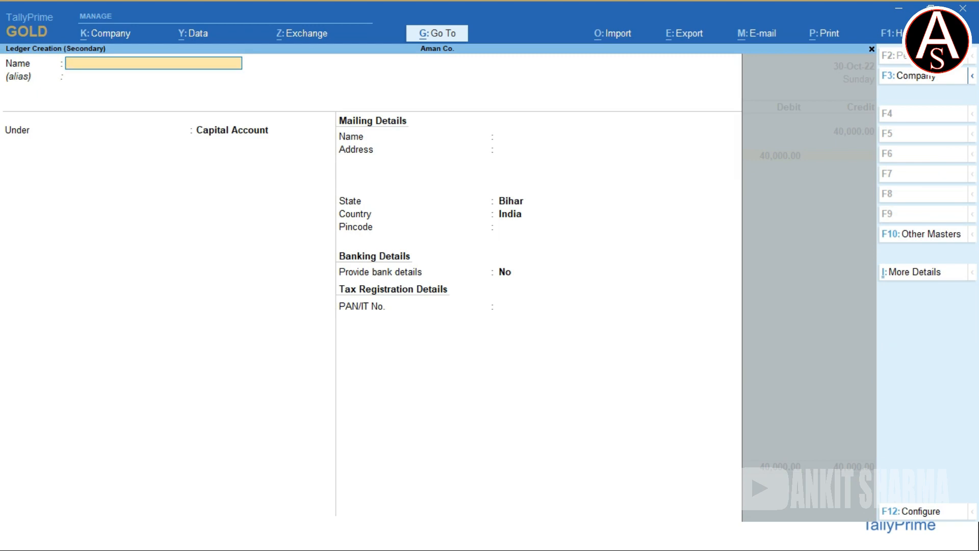
text(Bob Bank)
key(BackSpace)
key(BackSpace)
key(BackSpace)
key(BackSpace)
key(BackSpace)
key(BackSpace)
key(BackSpace)
text(OB Bank)
key(Return)
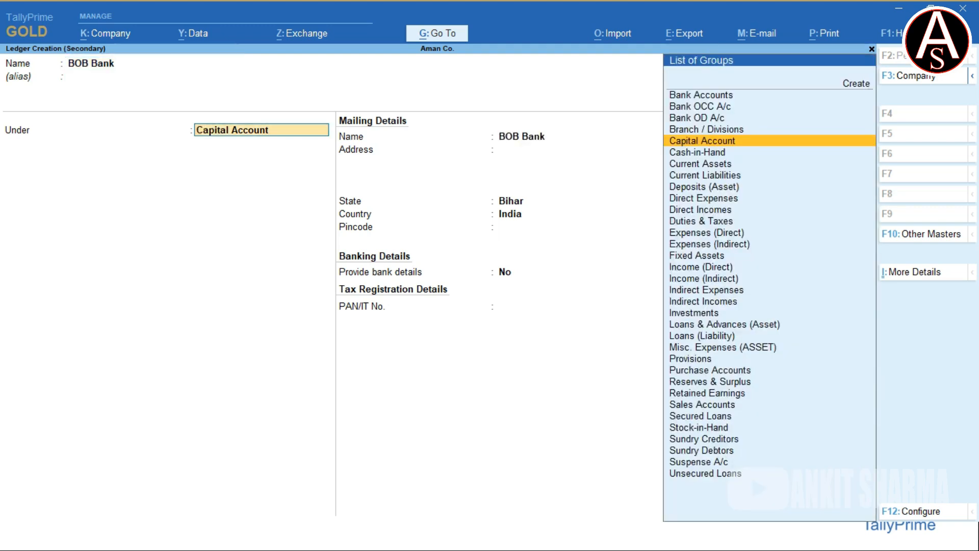
Place the BOB Bank ledger under the Bank Accounts group and save it with the account details left blank
text(Ba)
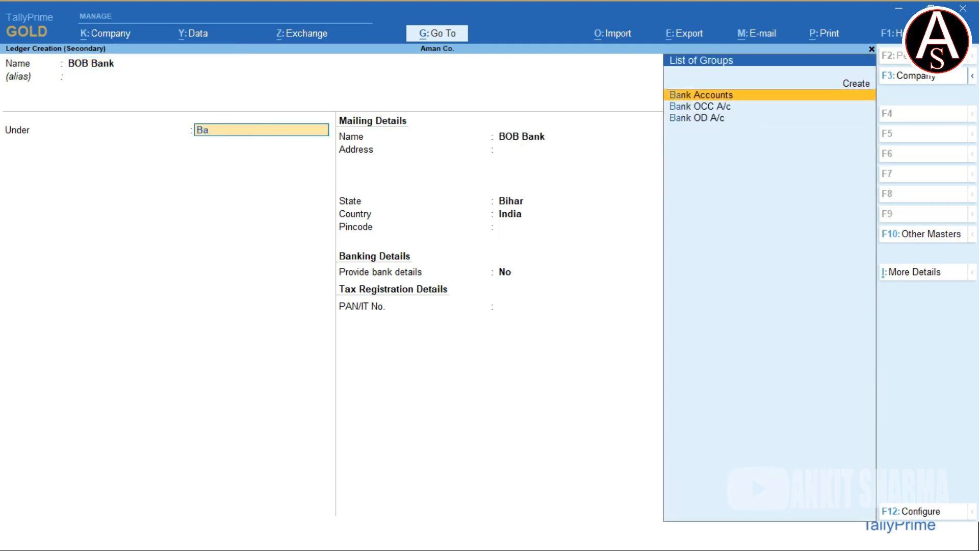
key(Return)
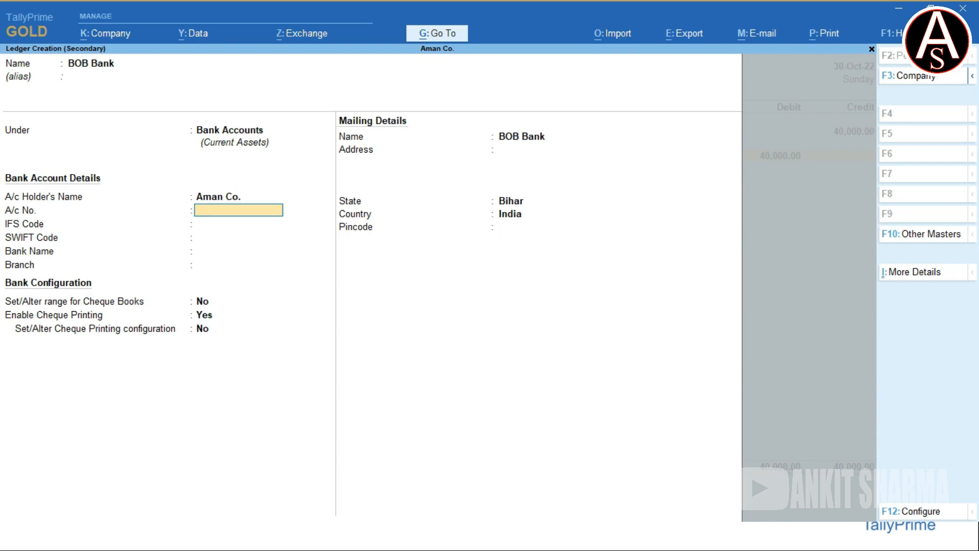
key(ctrl)
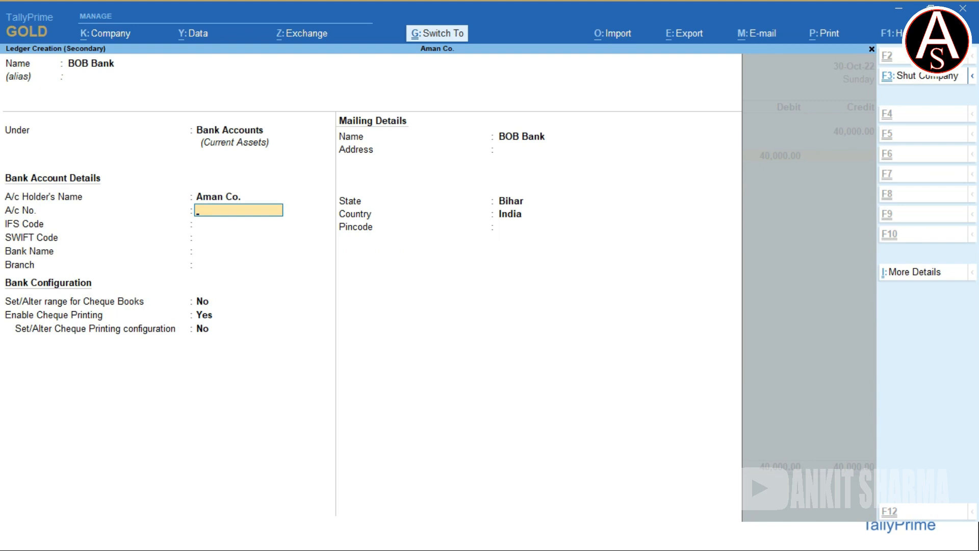
key(ctrl+a)
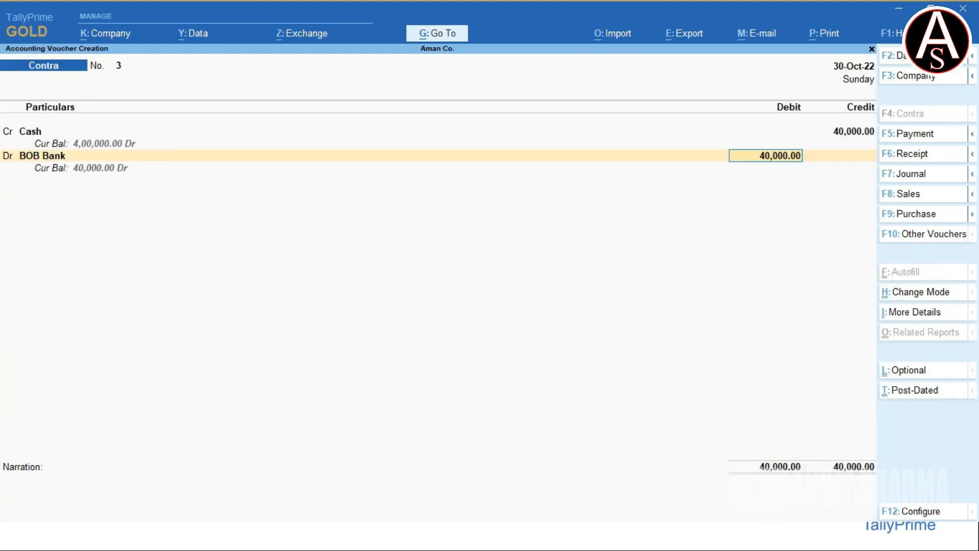
Accept the 40,000 debit to BOB Bank with its default cash bank allocation
key(Return)
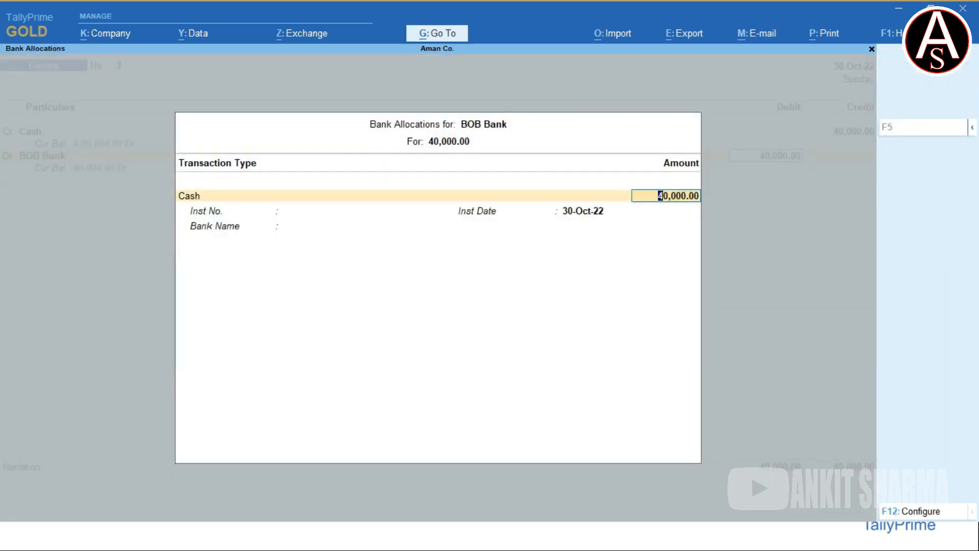
key(Return)
key(Return)
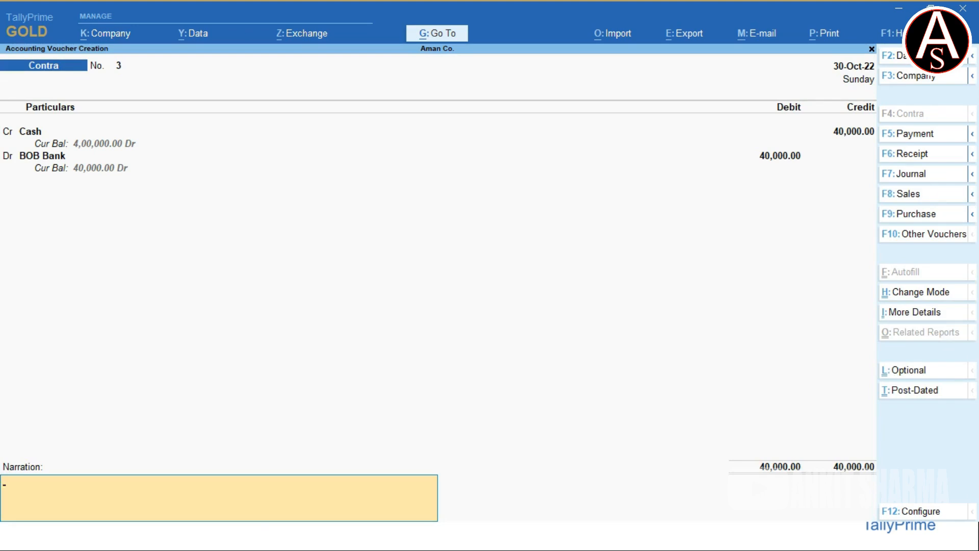
Enter the narration "being new bank account opened and deposited amount" and save the contra voucher
text(being new bank account)
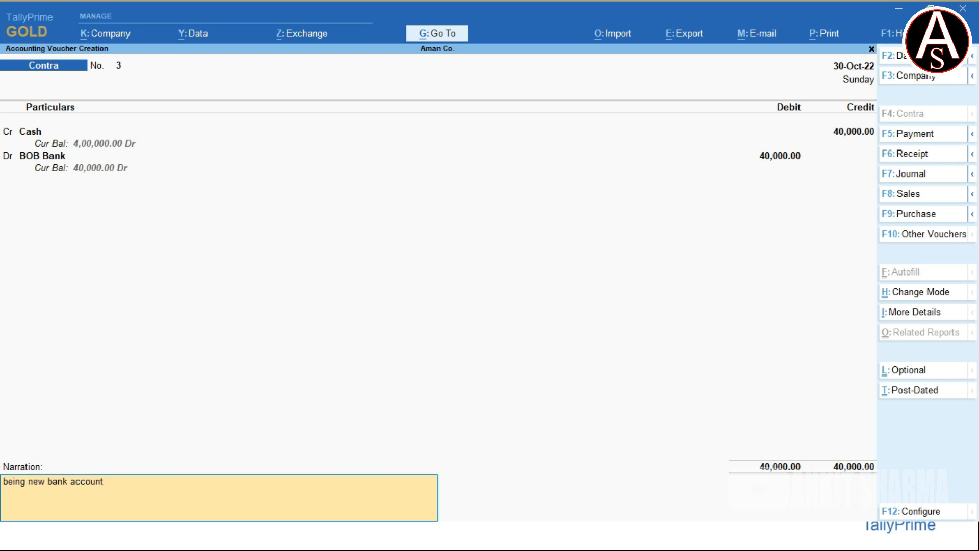
text( opened and deposited)
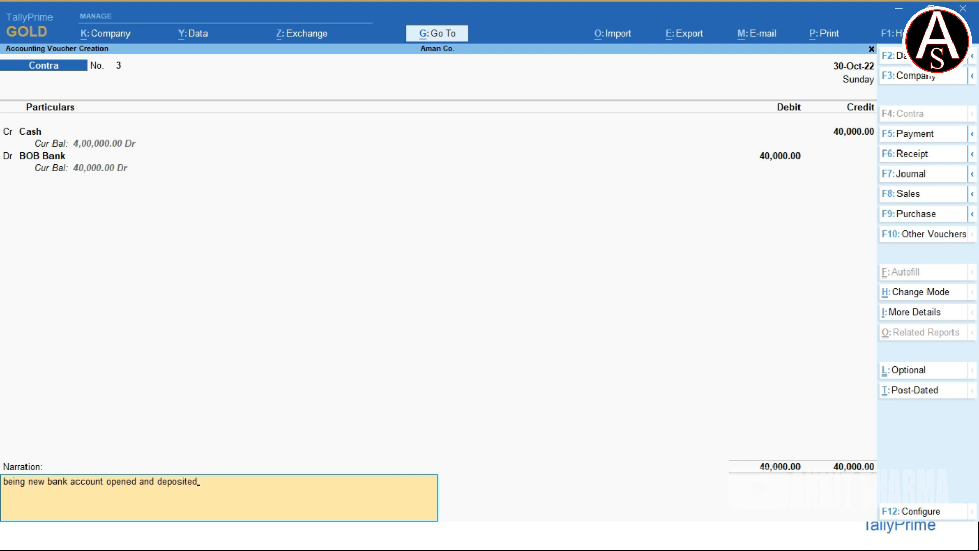
text( amount)
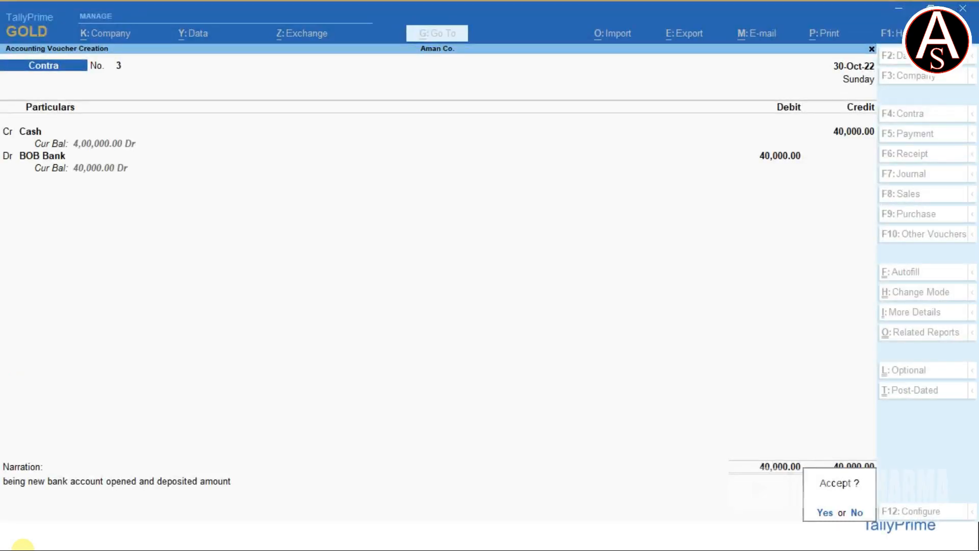
key(Return)
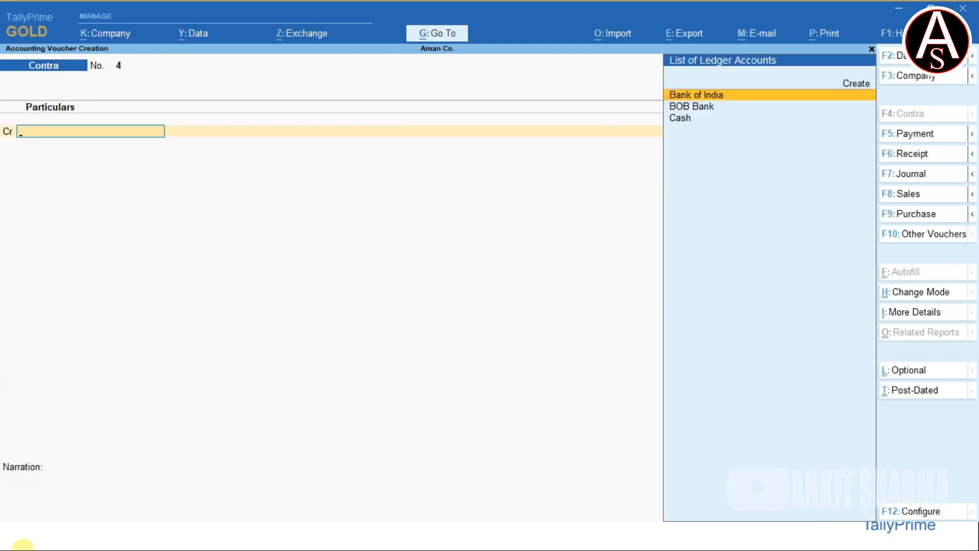
Start a new ledger for the credit line of the contra voucher and name it Petty Cash
key(alt)
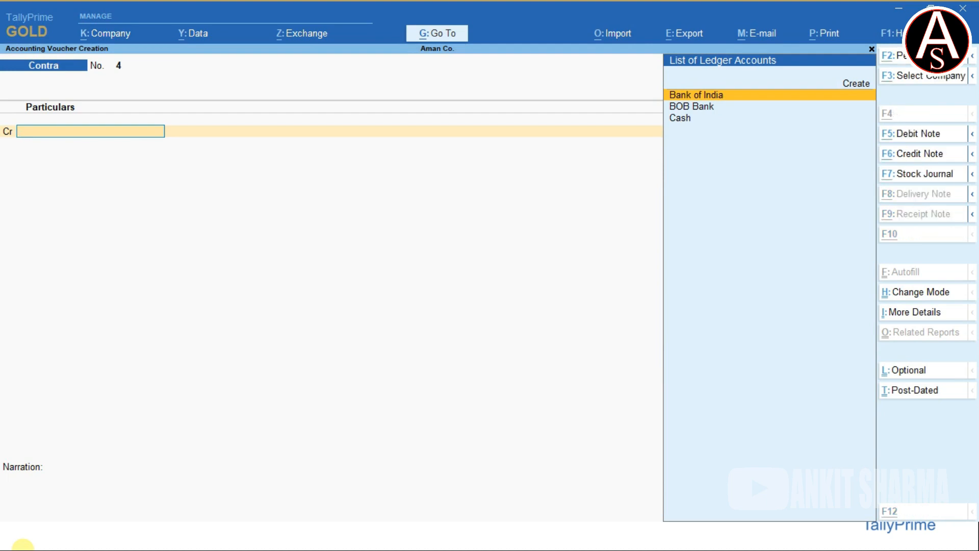
key(alt+c)
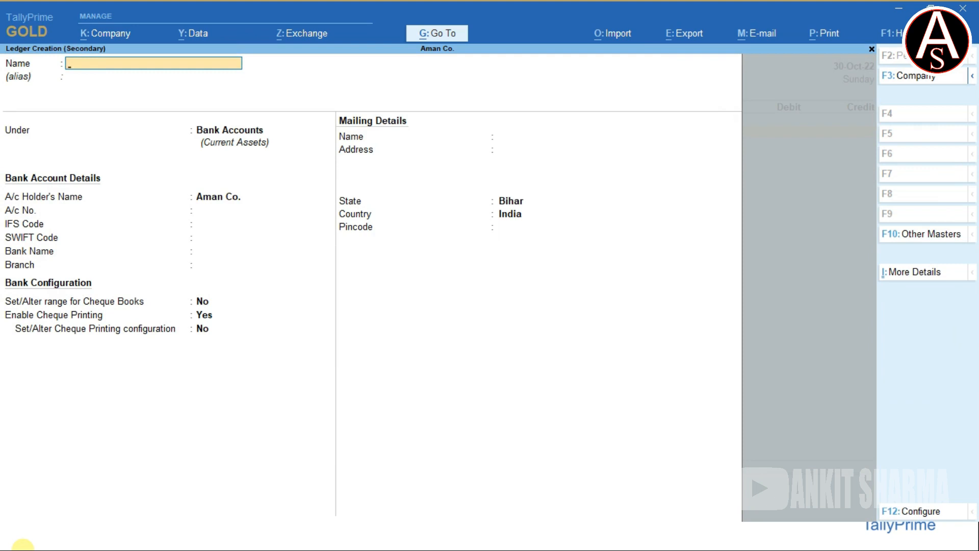
text(Petty Cash)
key(Return)
key(Return)
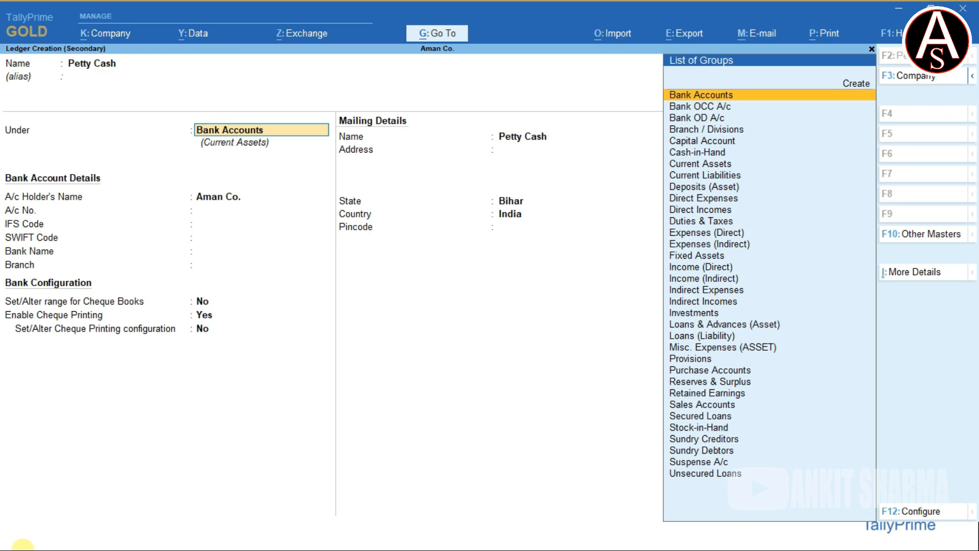
Place the Petty Cash ledger under the Cash-in-Hand group and save it with the remaining details left blank
text(C)
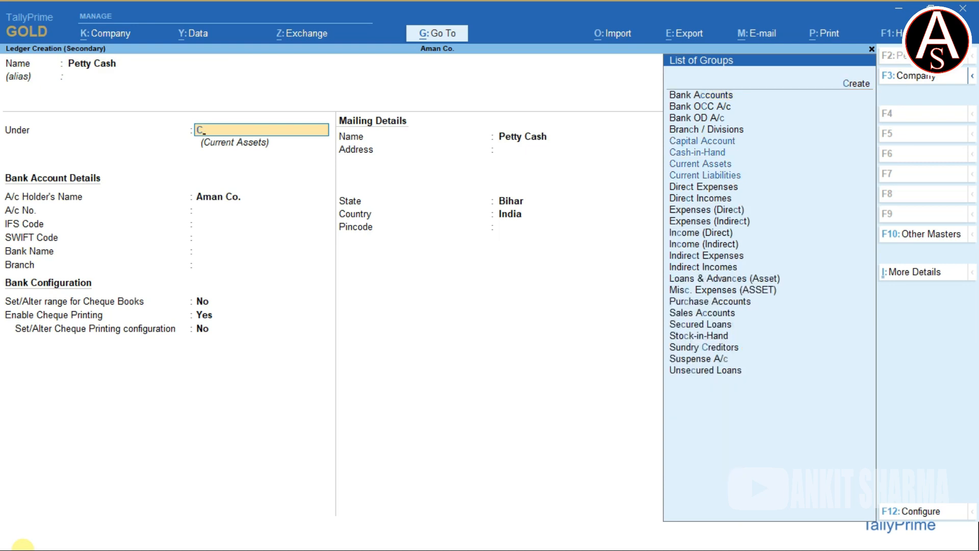
key(Down)
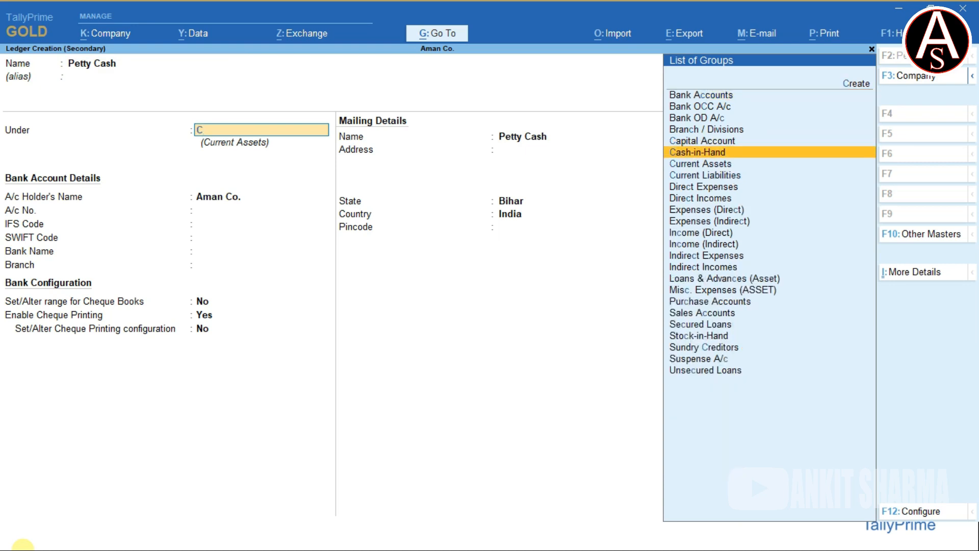
key(Return)
key(Return)
key(Return)
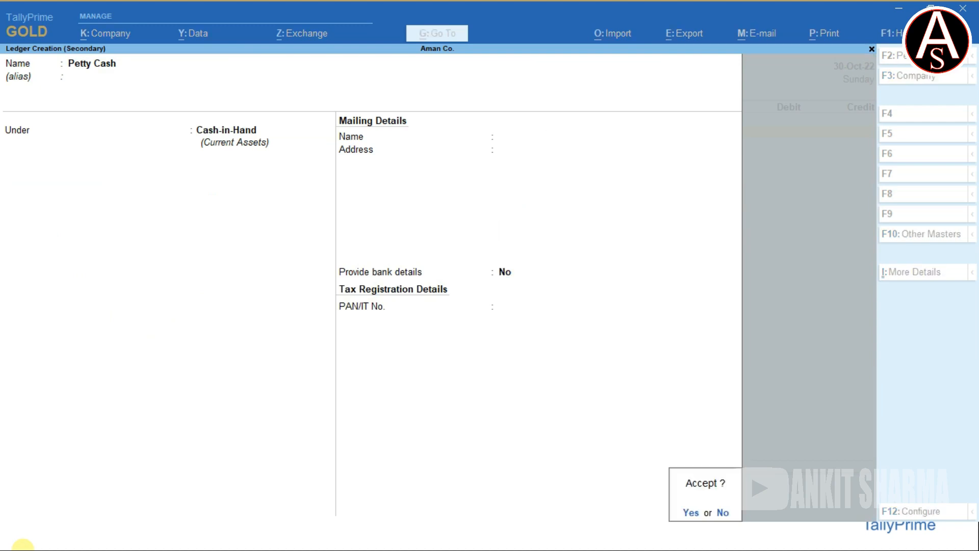
key(Return)
key(Return)
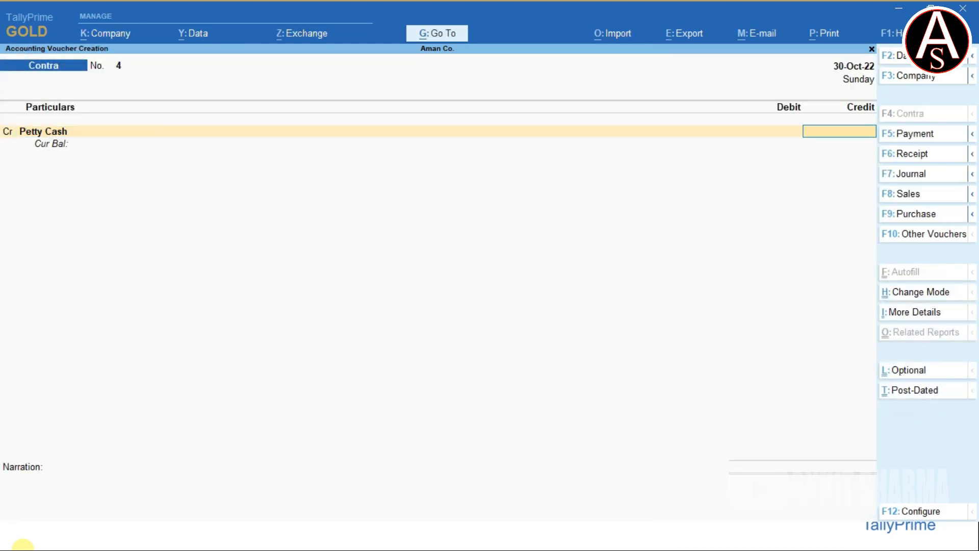
Credit Petty Cash with 6,000 and continue to the debit line
text(6000)
key(Return)
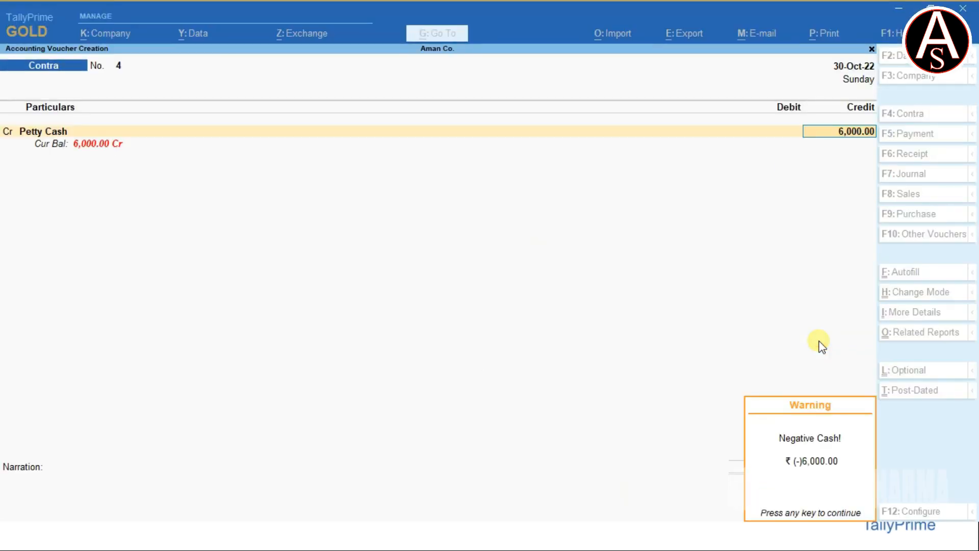
key(Return)
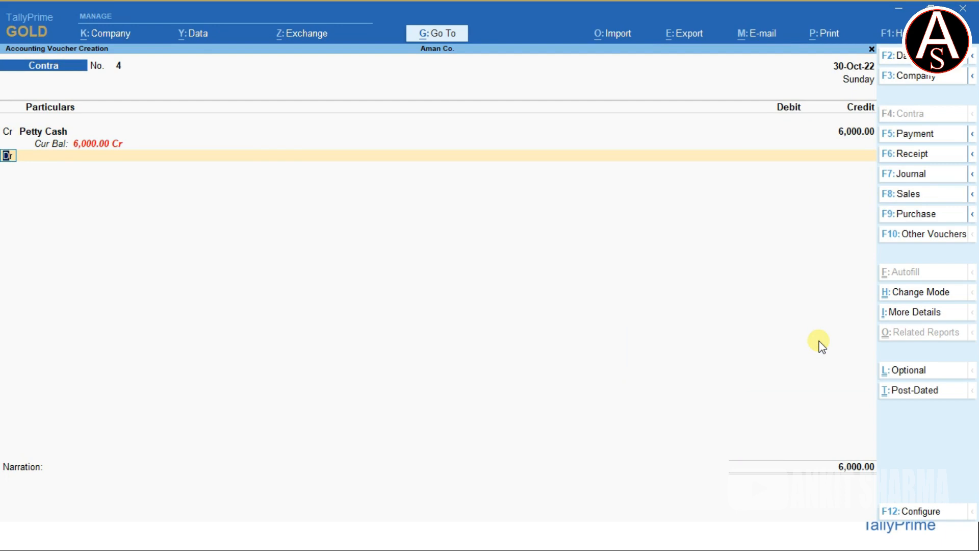
Alter the Petty Cash ledger from the voucher's credit line, giving it an opening balance of 20,000 Dr, and save it
key(BackSpace)
key(BackSpace)
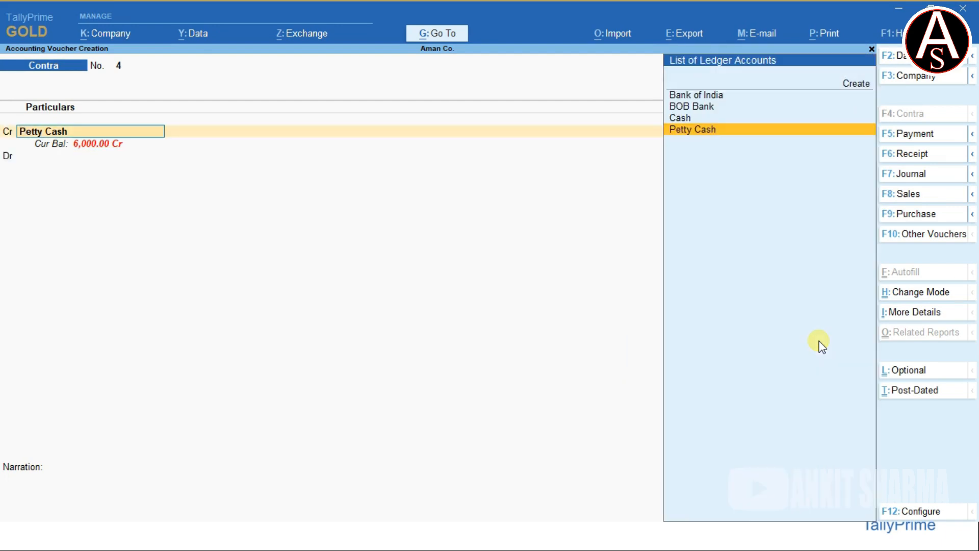
key(ctrl+Return)
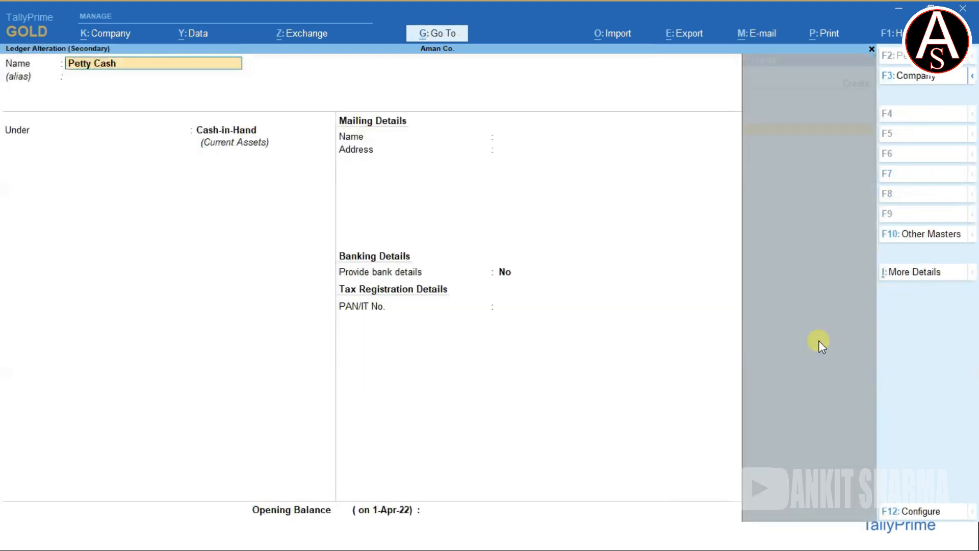
key(Return)
key(Return)
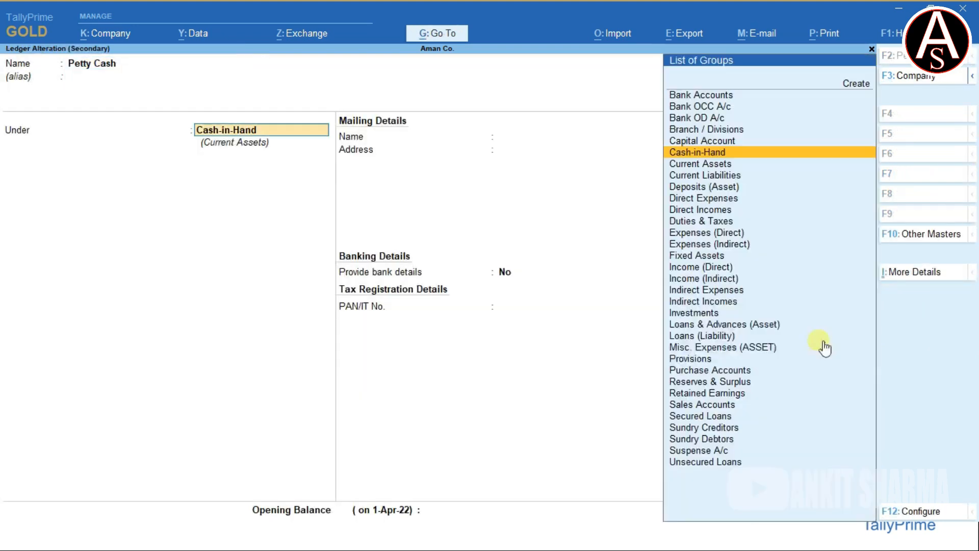
key(Return)
key(Return)
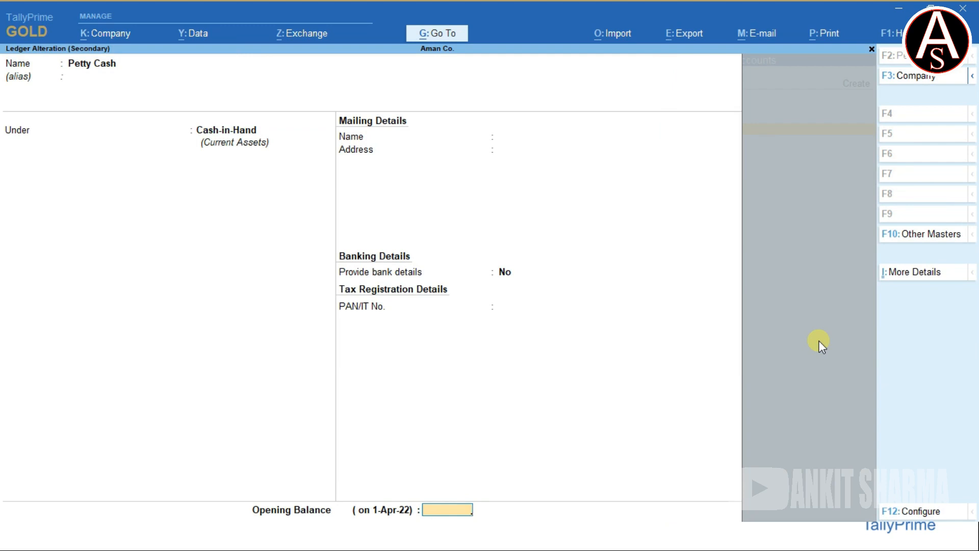
text(20000)
key(Return)
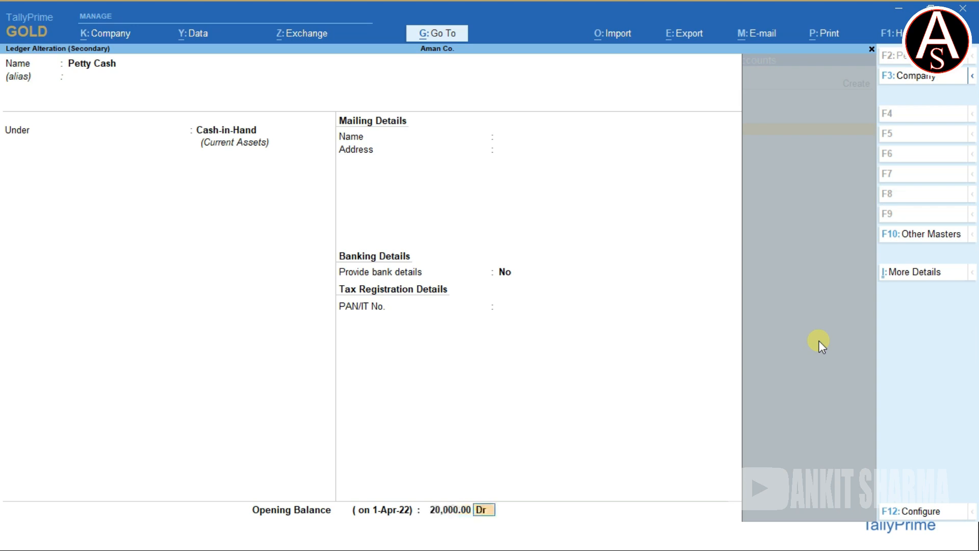
key(Return)
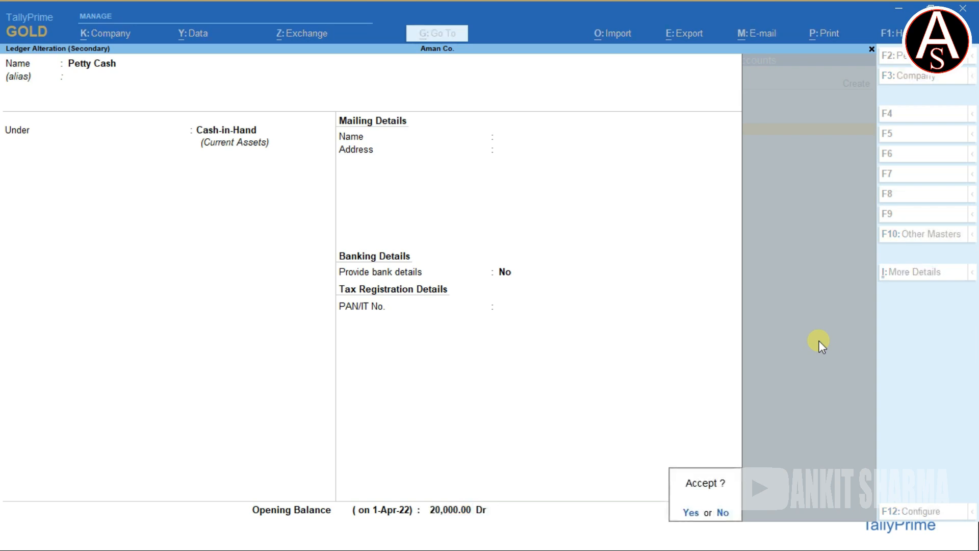
key(Return)
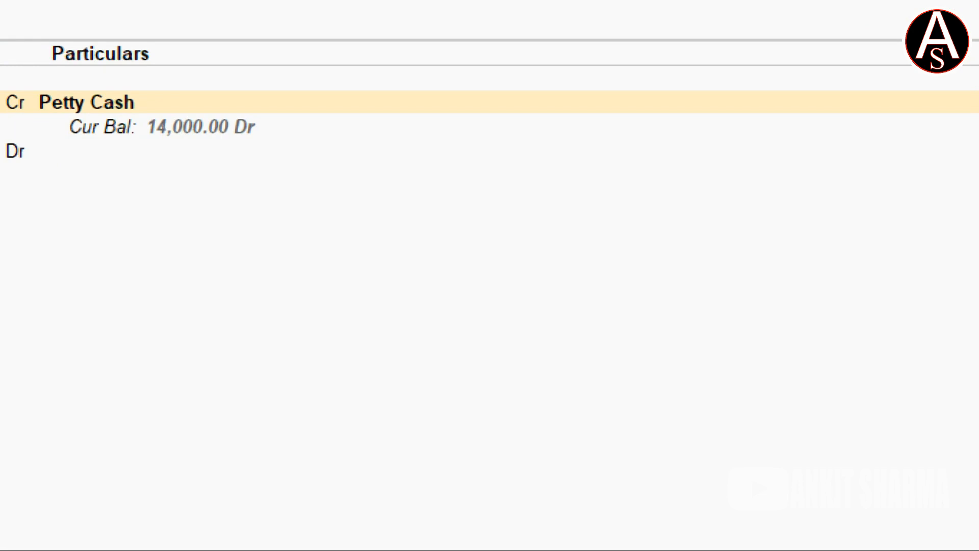
Return to the voucher's debit line and start a new ledger there named SBI Bank
key(Return)
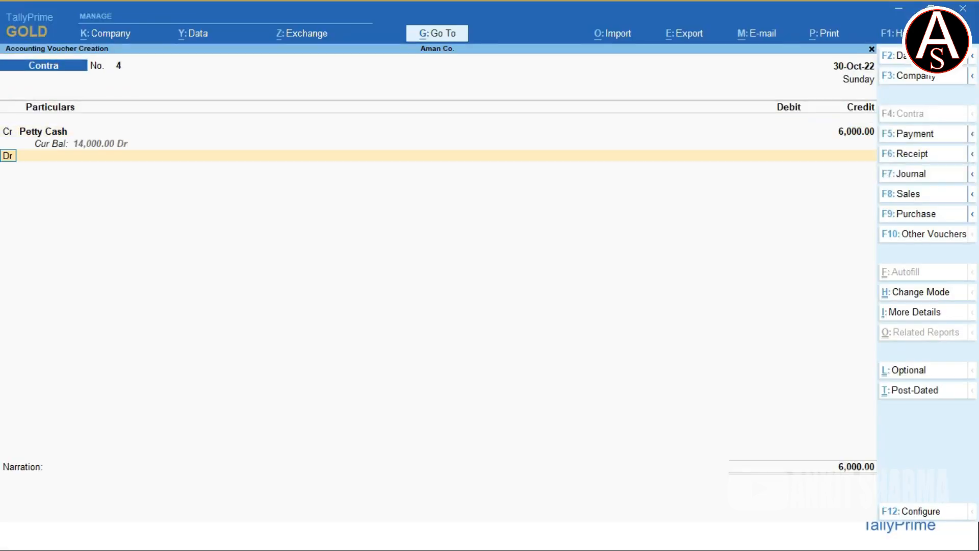
key(Return)
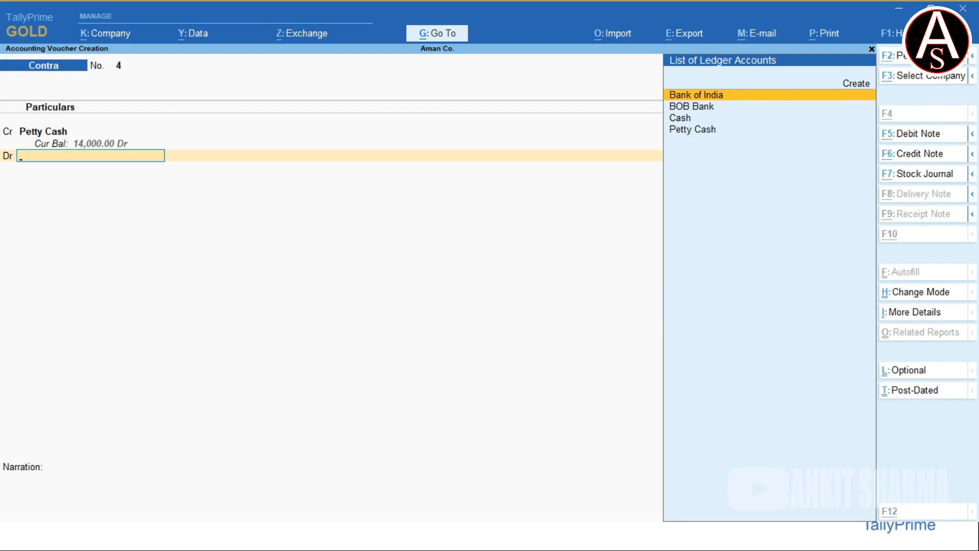
key(alt+c)
text(Sb)
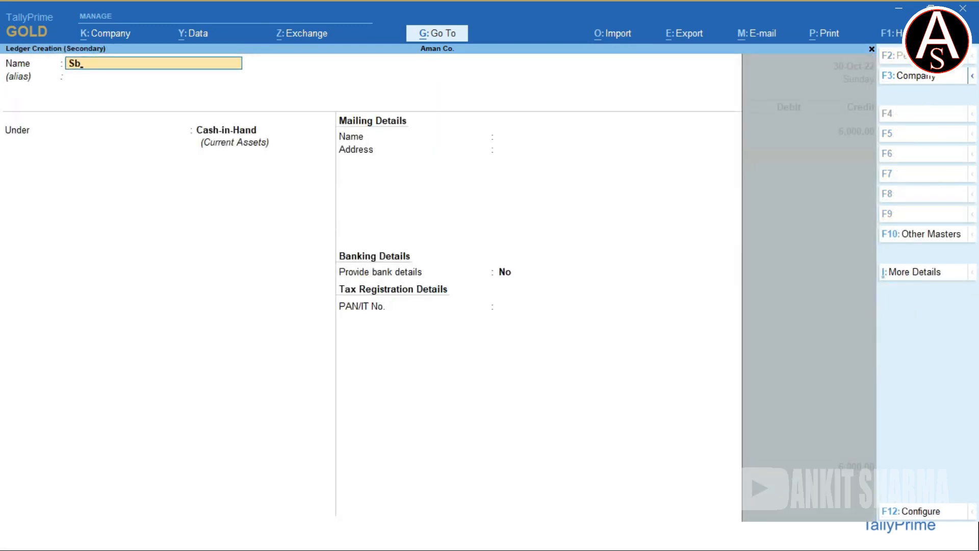
key(BackSpace)
text(BI bank)
key(Return)
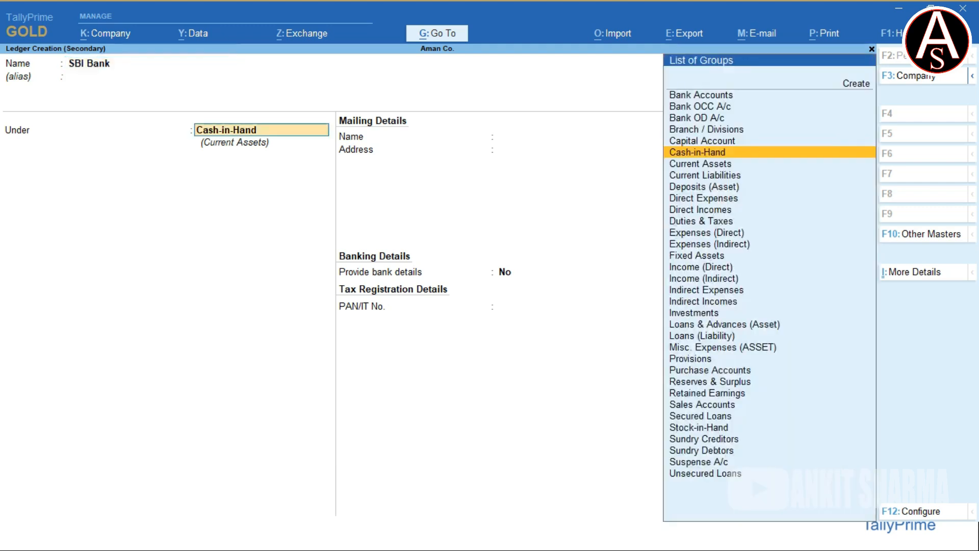
Place the SBI Bank ledger under the Bank Accounts group and save it with the account details left blank
text(B)
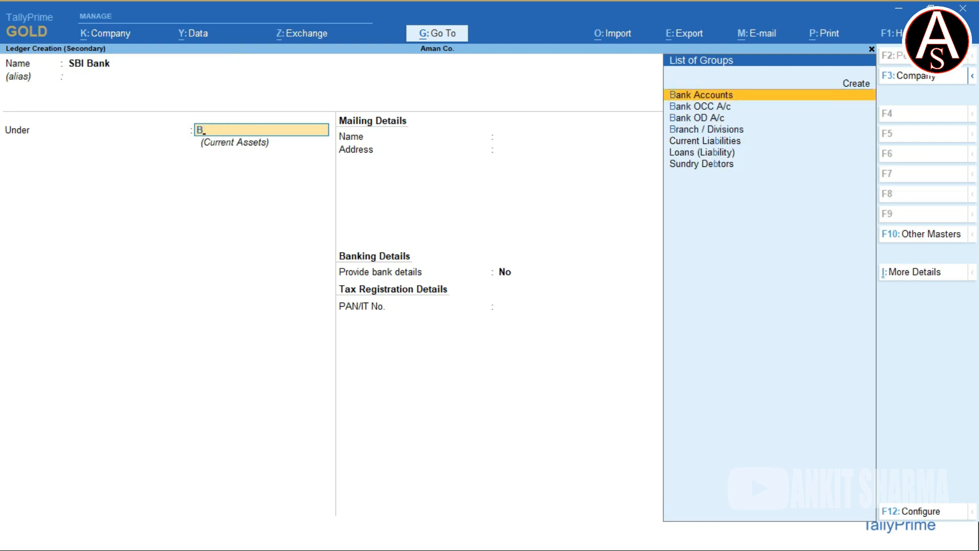
key(Return)
key(ctrl)
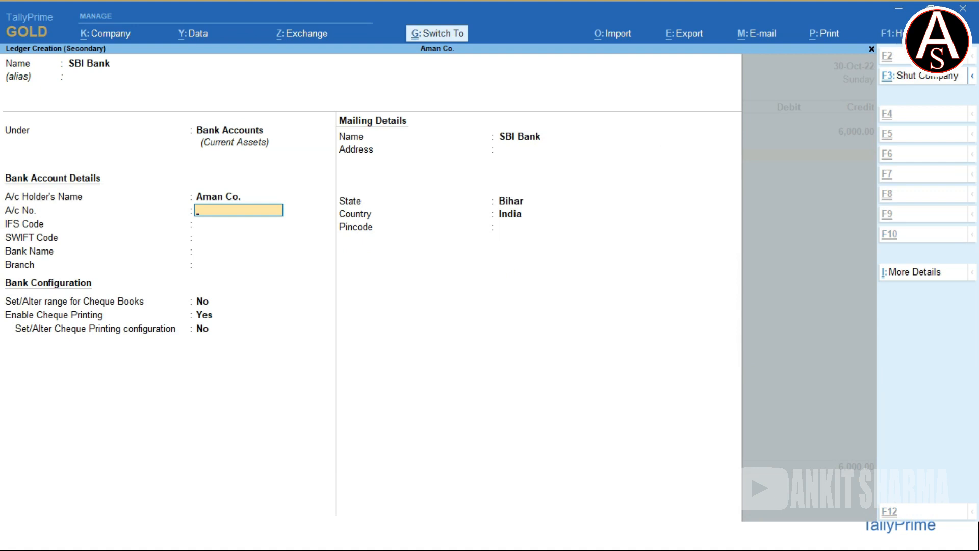
key(ctrl+a)
key(Return)
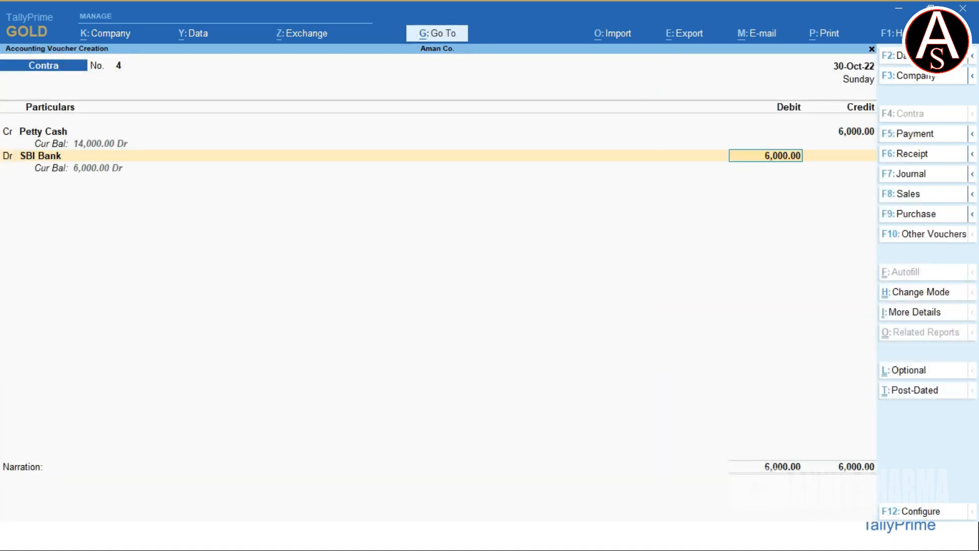
Accept the 6,000 debit to SBI Bank with its default cash bank allocation
key(Return)
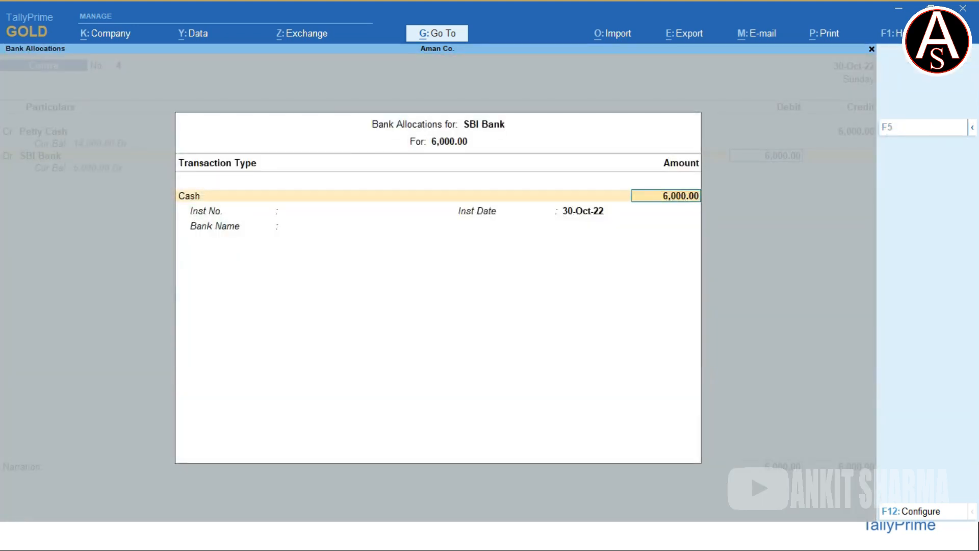
key(Return)
key(Return)
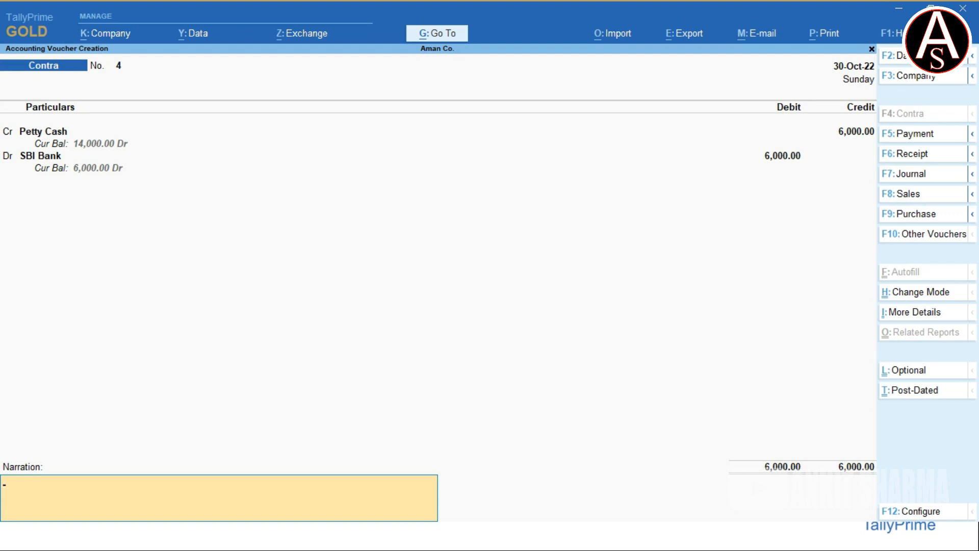
Enter the narration "being cash deposit into bank" and save the contra voucher
text(being cash deposit into ban)
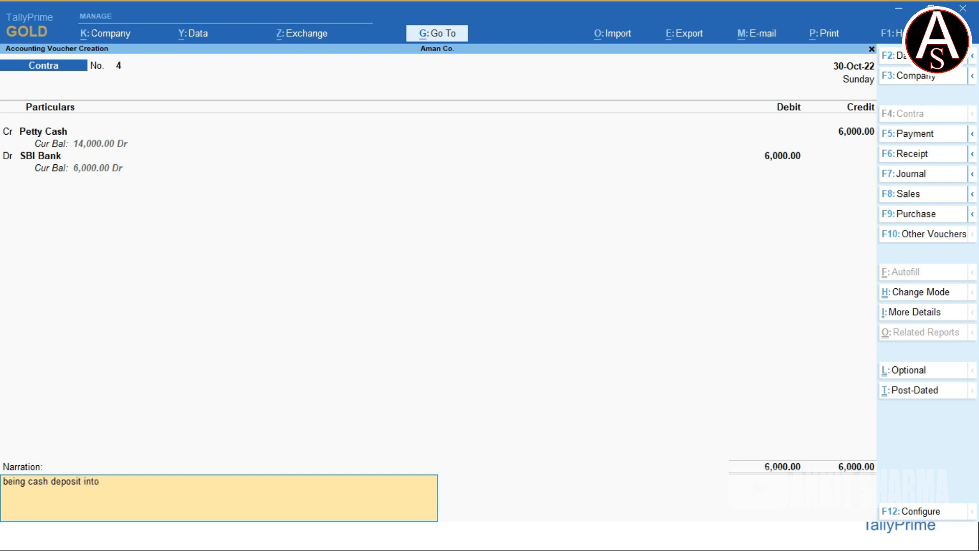
text(k)
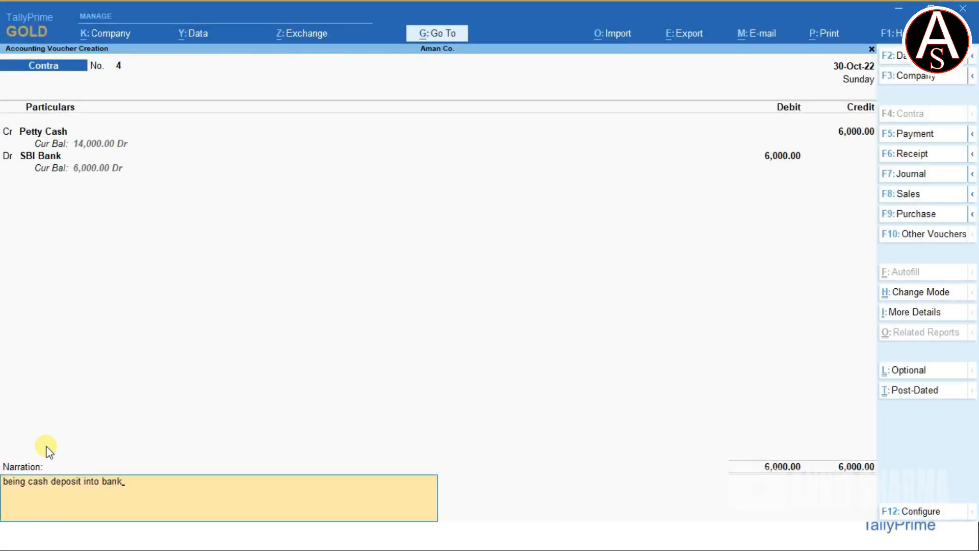
key(Return)
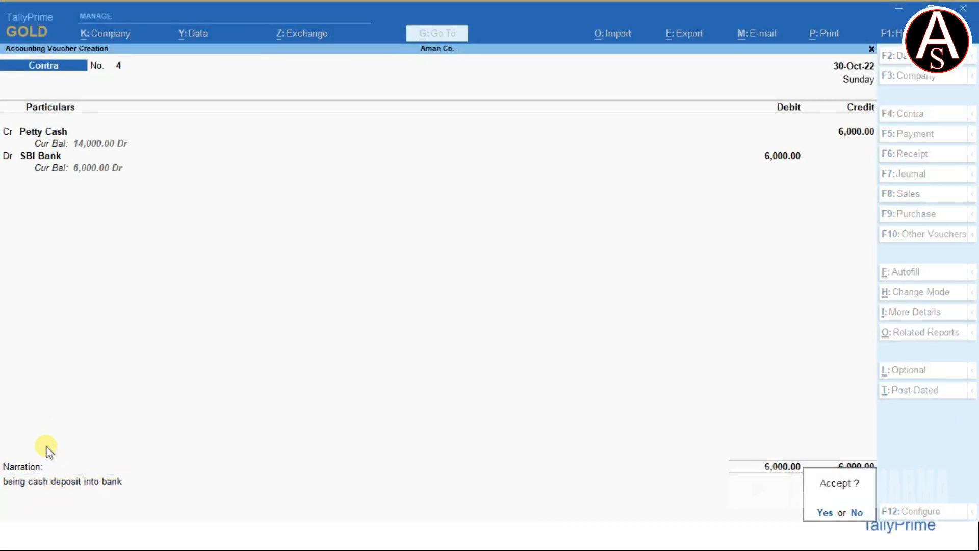
key(y)
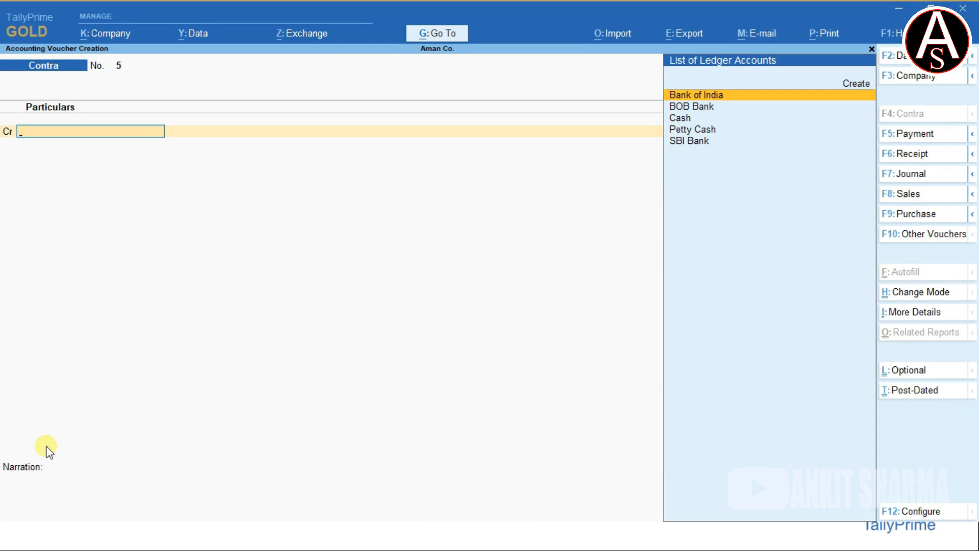